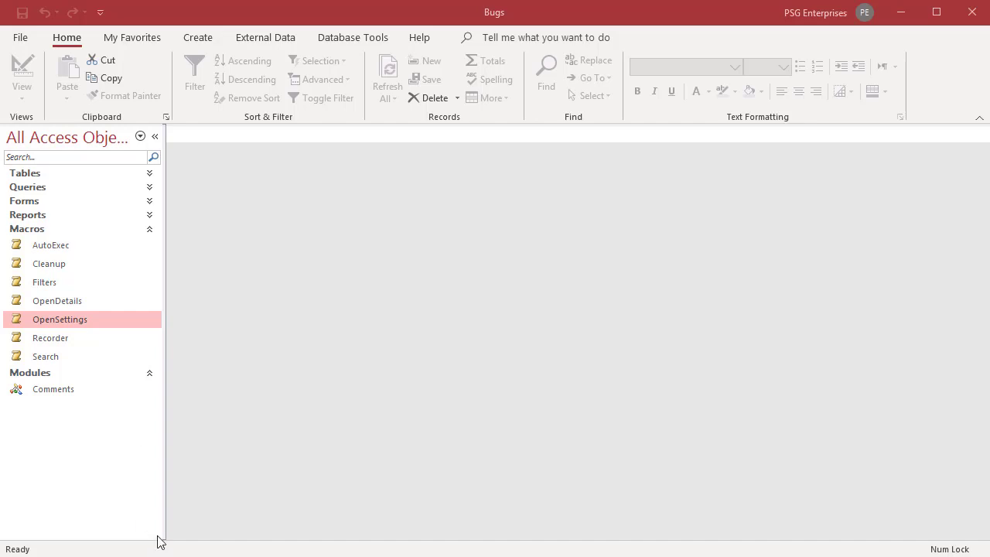
- Try the OpenSettings macro, dismiss the disabled-mode warning, and go to the Trust Center page of Access Options
double_click(93, 321)
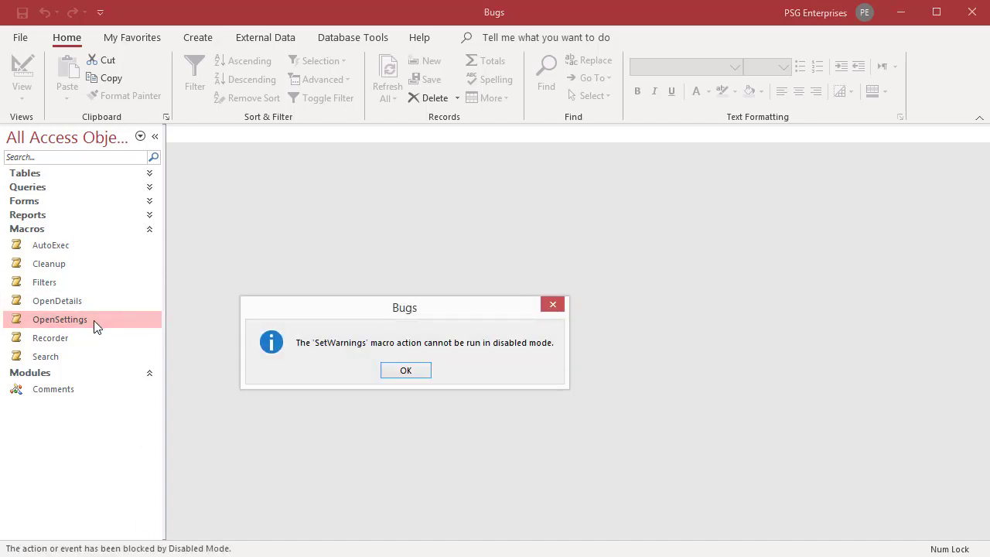
left_click(398, 372)
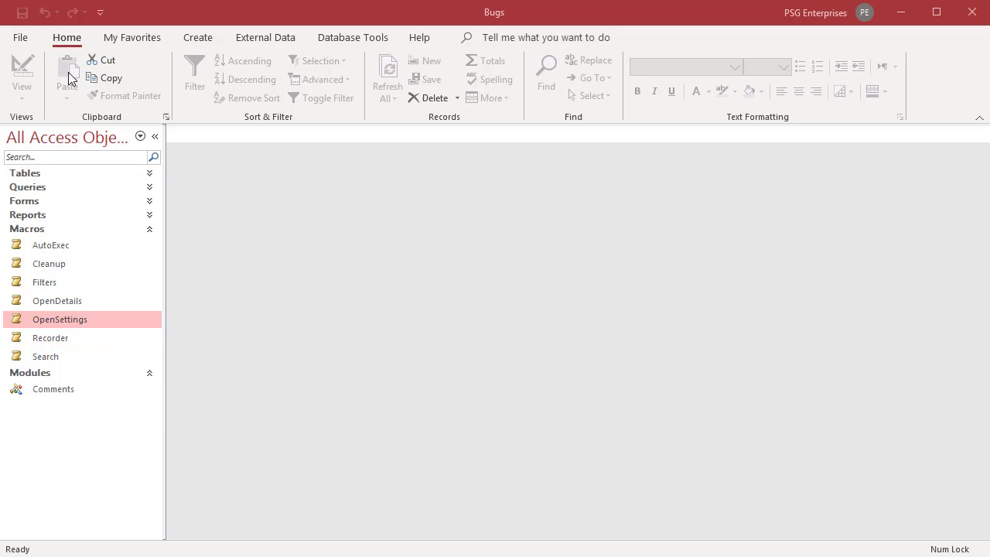
left_click(19, 38)
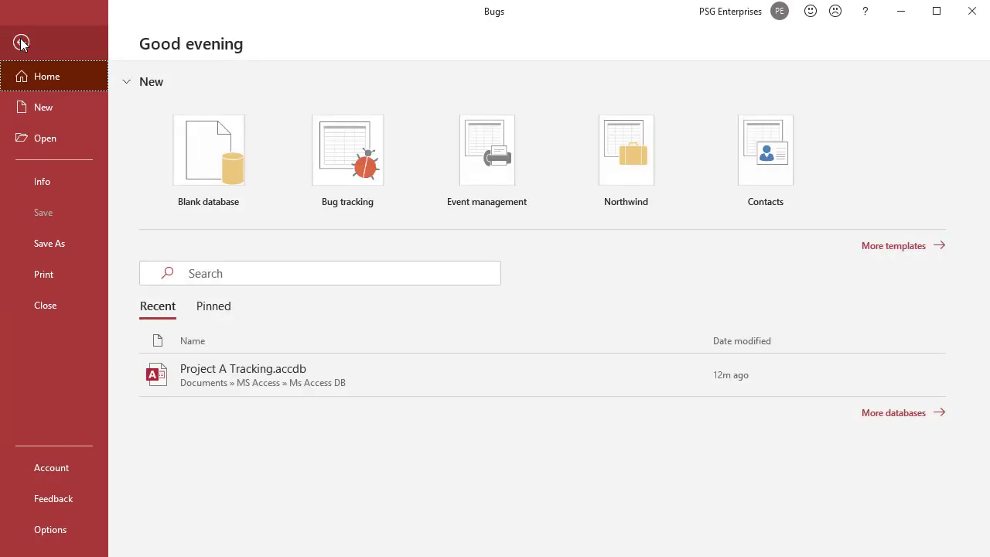
left_click(55, 529)
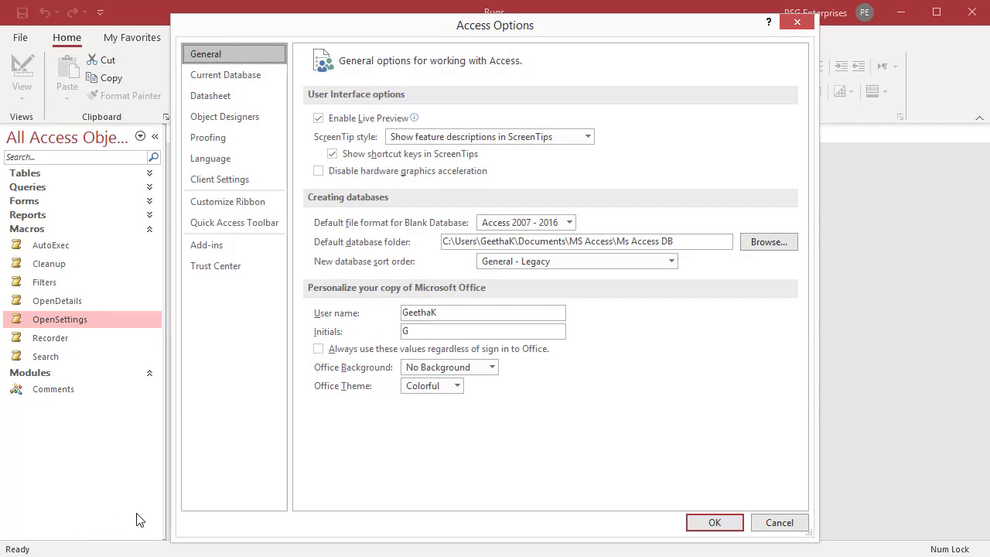
left_click(224, 266)
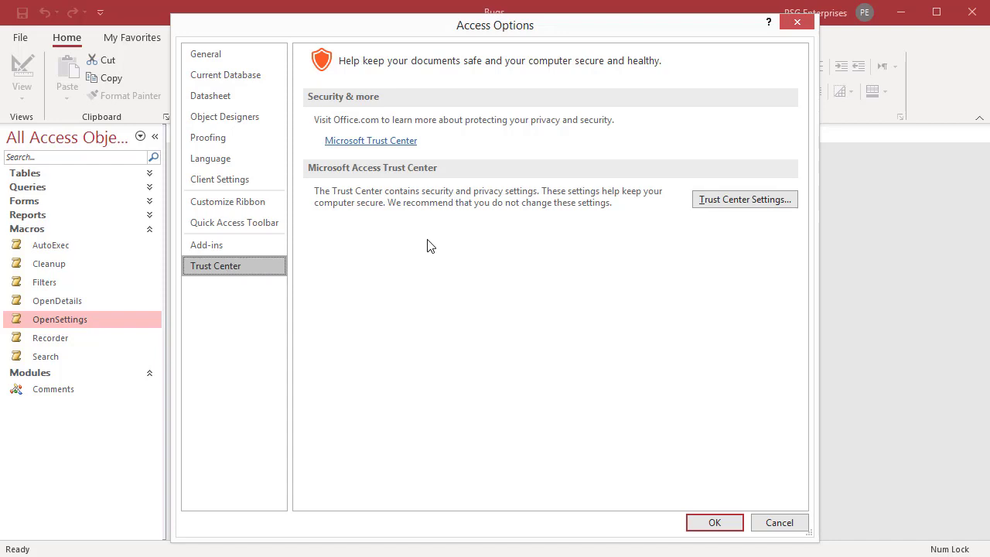
- Turn on 'Show the Message Bar' in Trust Center Settings, save it, and close the Bugs database
left_click(744, 207)
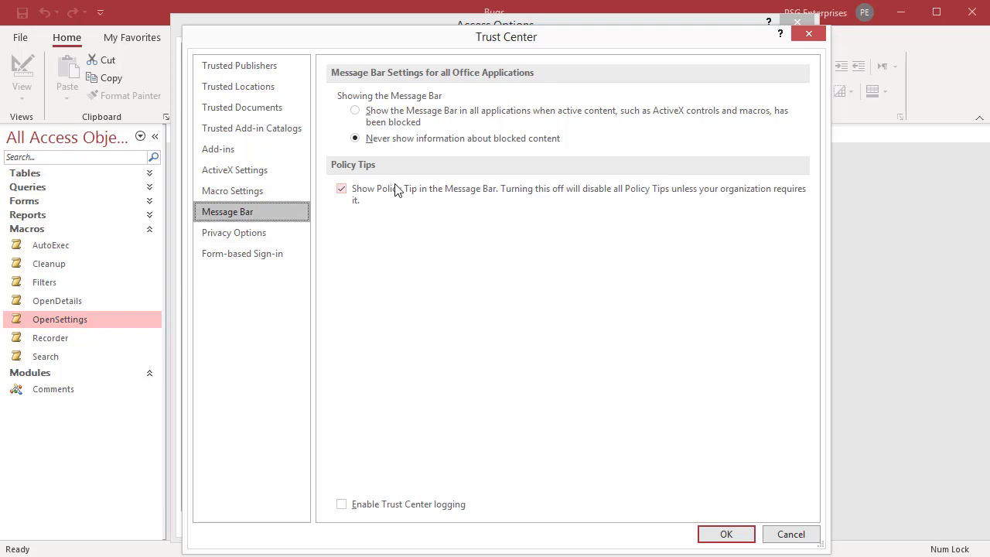
left_click(355, 111)
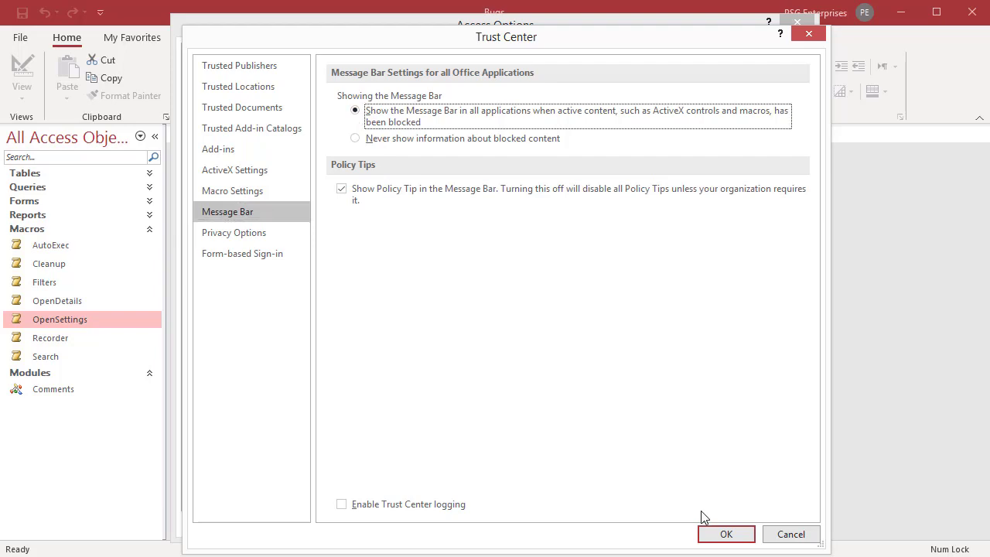
left_click(717, 533)
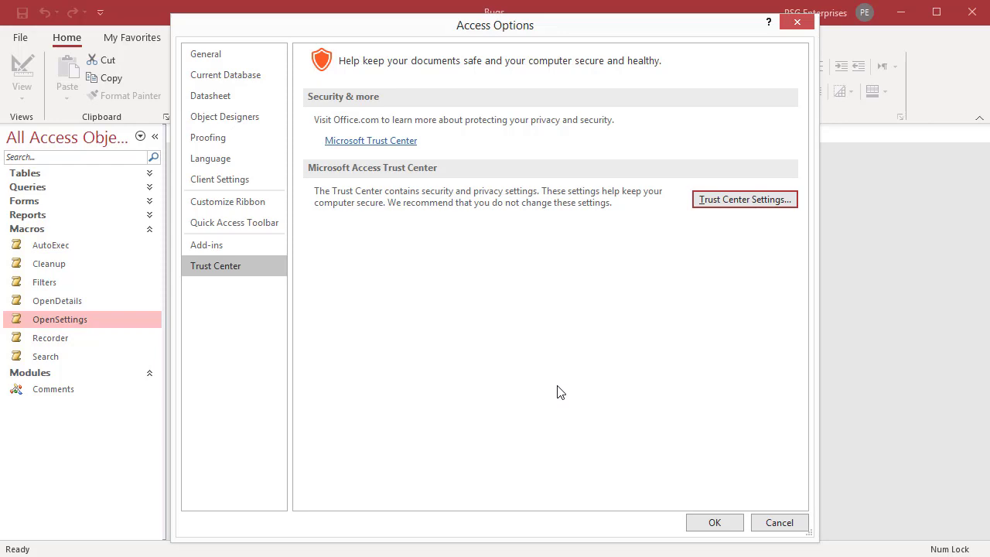
left_click(705, 524)
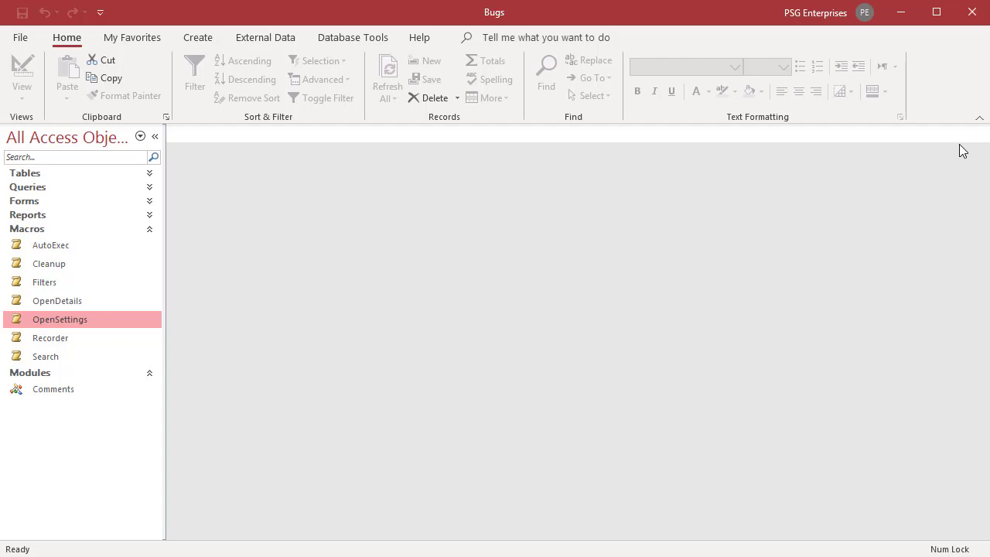
left_click(971, 17)
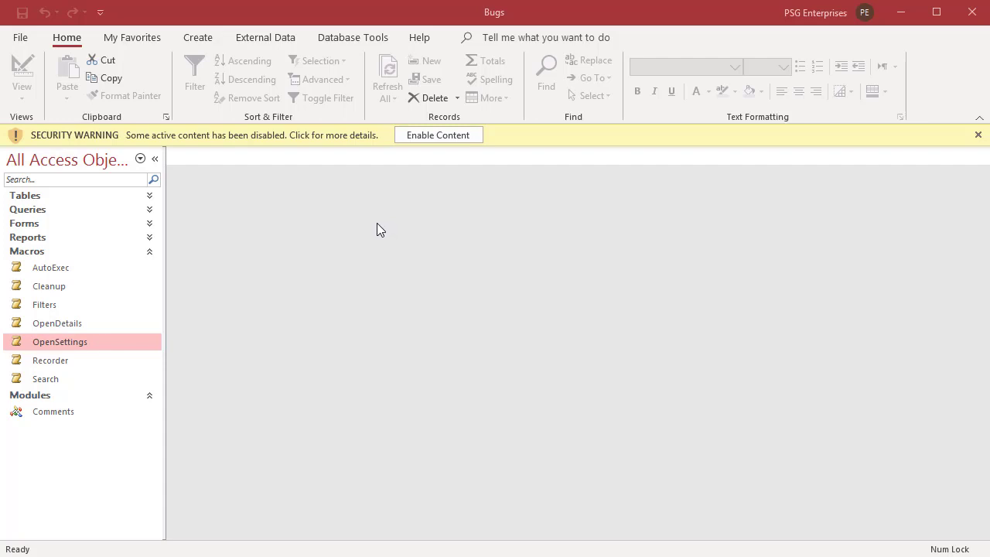
- Enable the Bugs database content, run OpenSettings to open the Settings table, close the table, and close Access
left_click(427, 135)
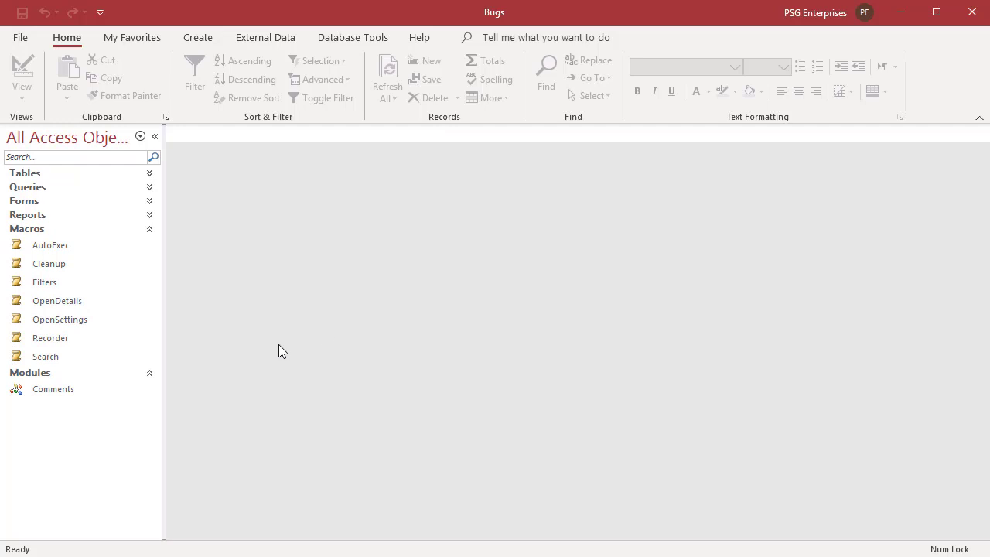
double_click(75, 326)
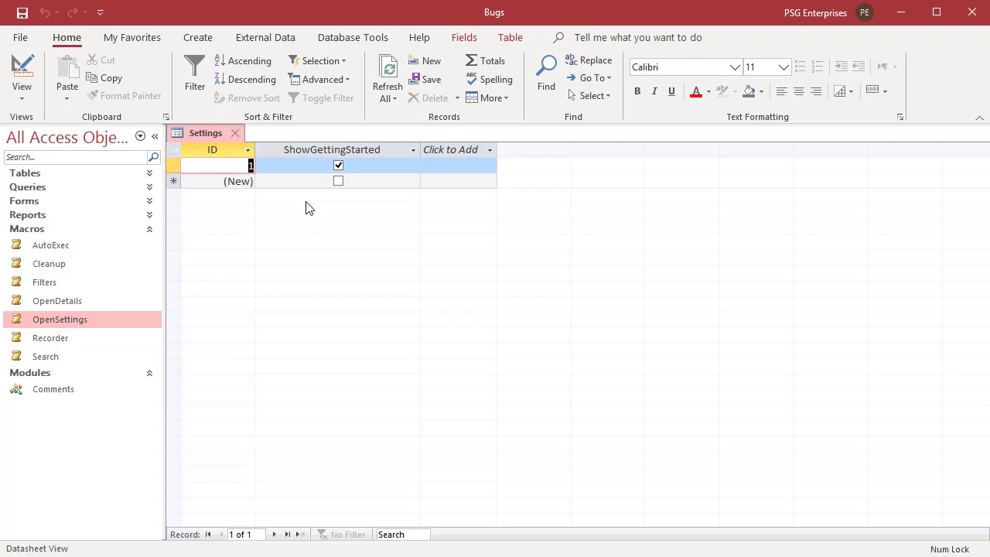
left_click(237, 136)
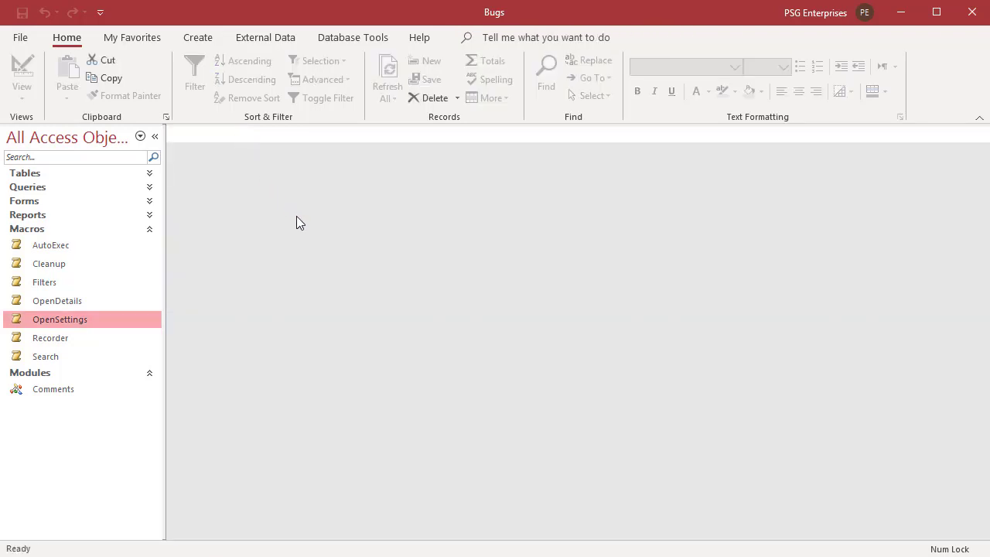
left_click(973, 17)
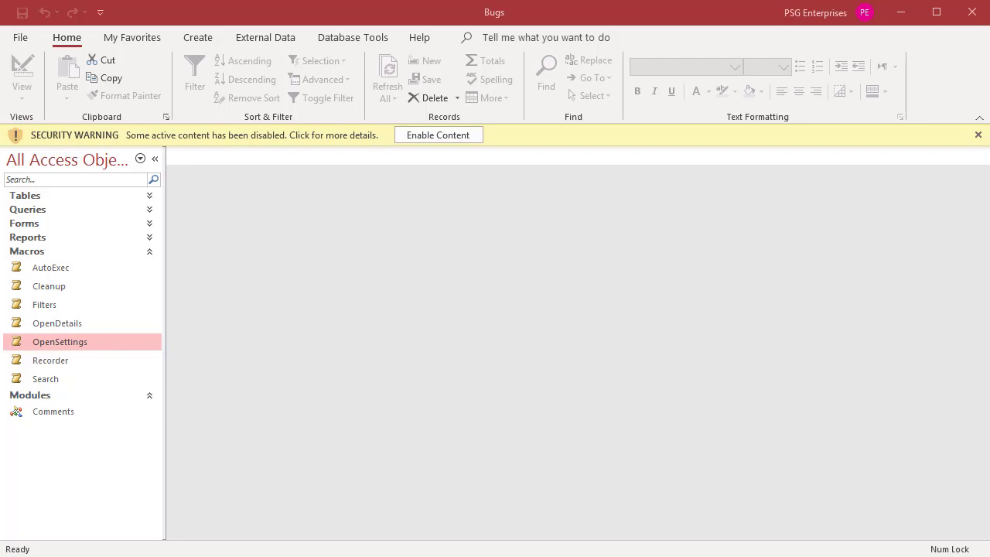
- Return to Access Options > Trust Center and open Trust Center Settings at the Message Bar page
left_click(24, 42)
left_click(24, 42)
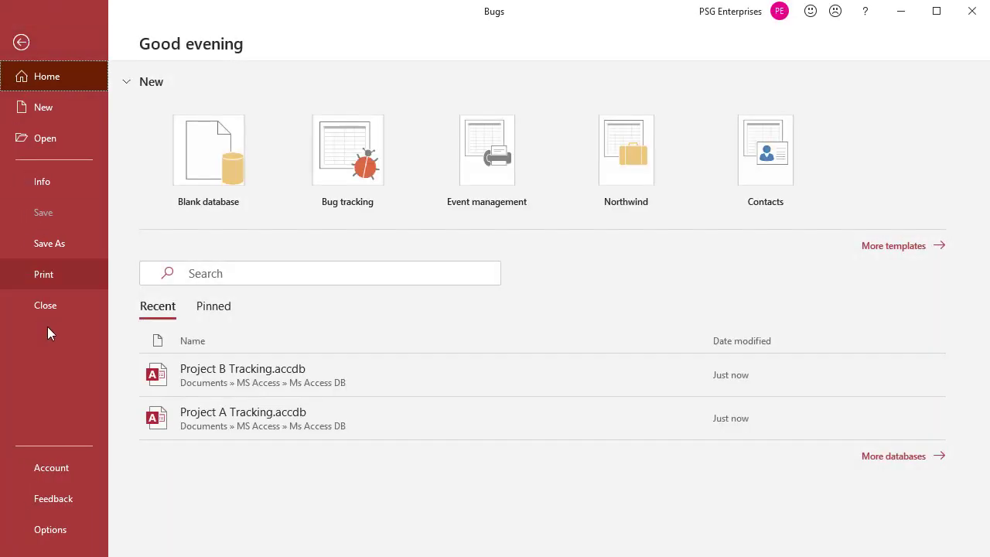
left_click(50, 532)
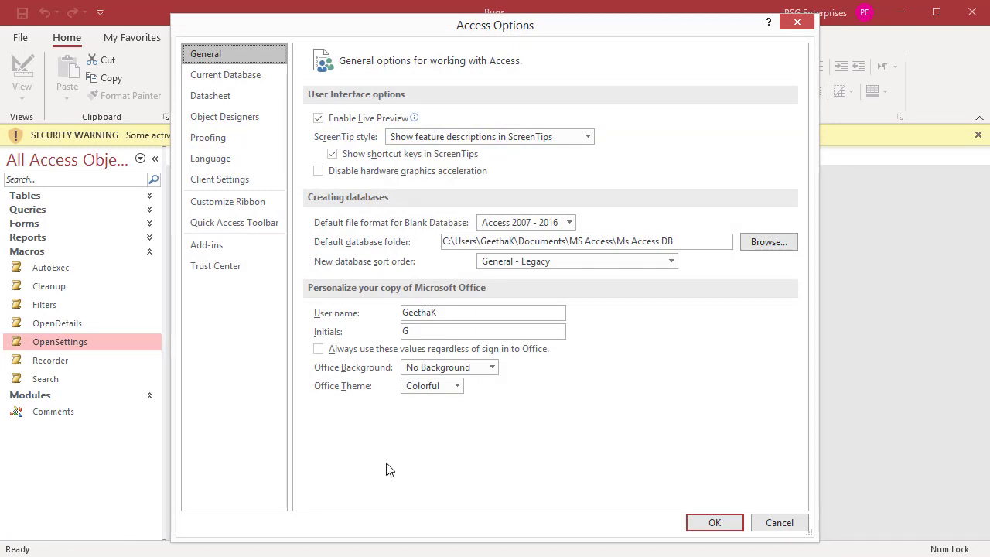
left_click(223, 269)
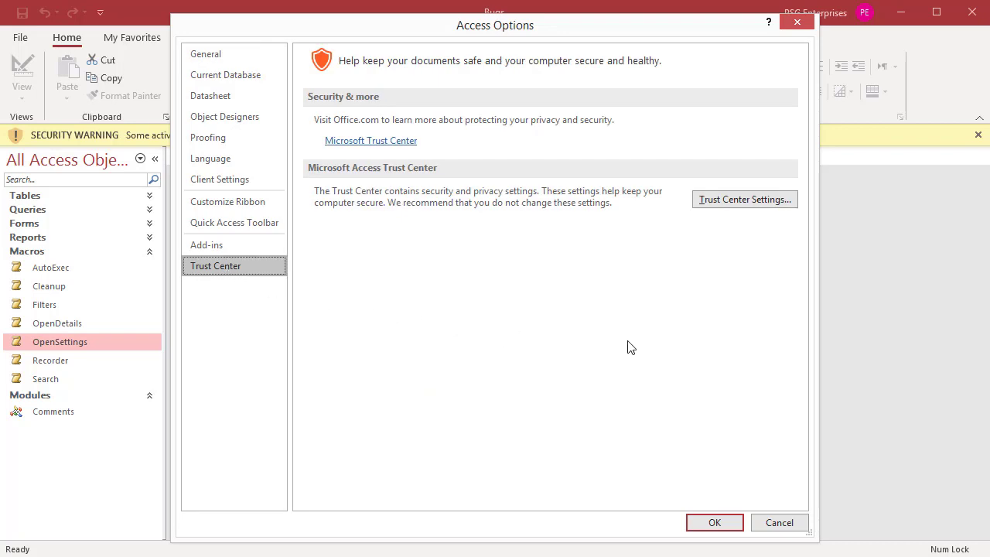
left_click(732, 203)
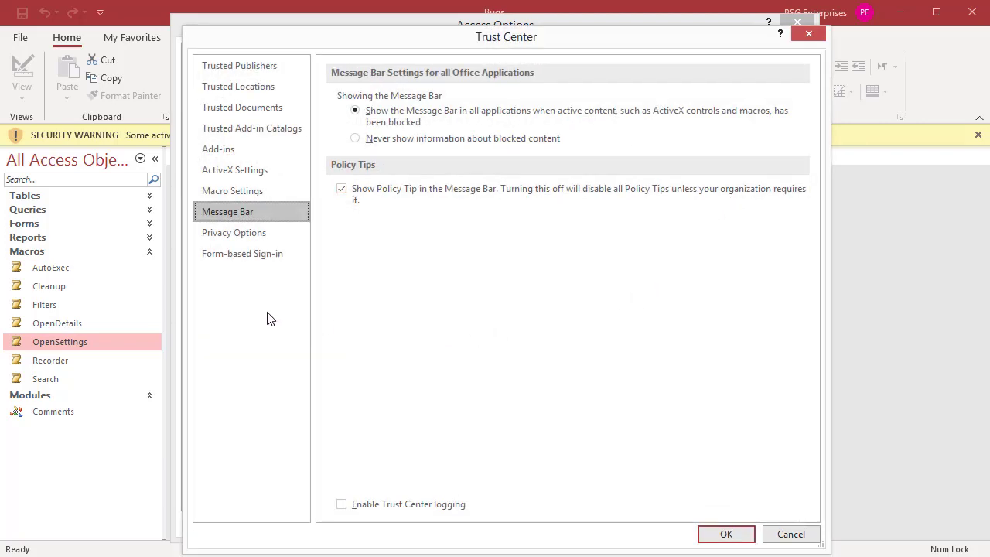
- Add a new trusted location pointing to Documents\My Access Databases
left_click(237, 88)
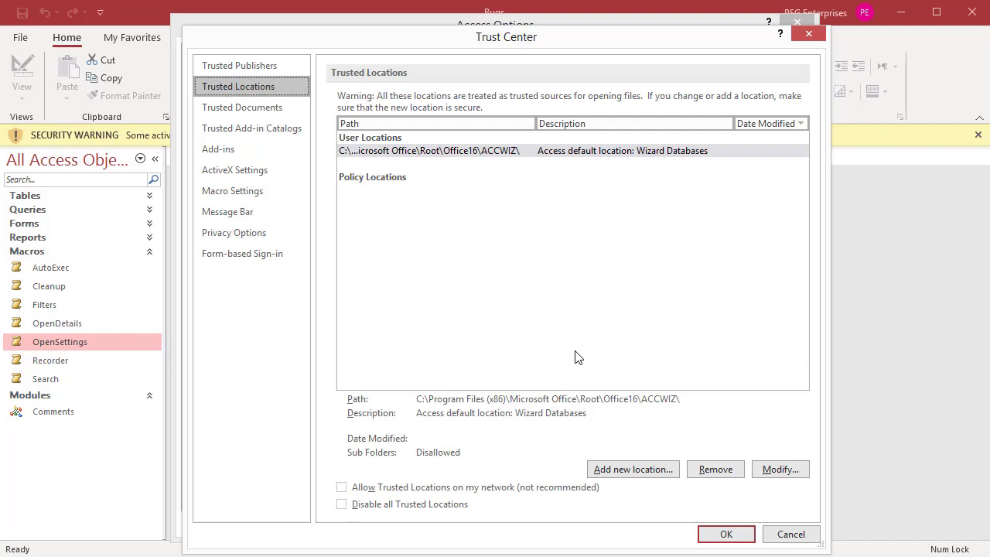
left_click(616, 469)
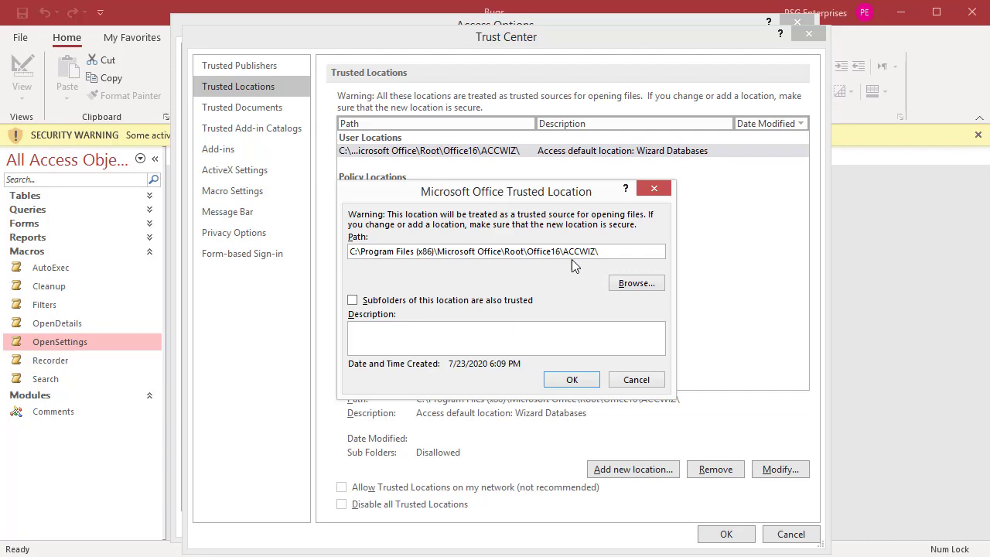
left_click(634, 286)
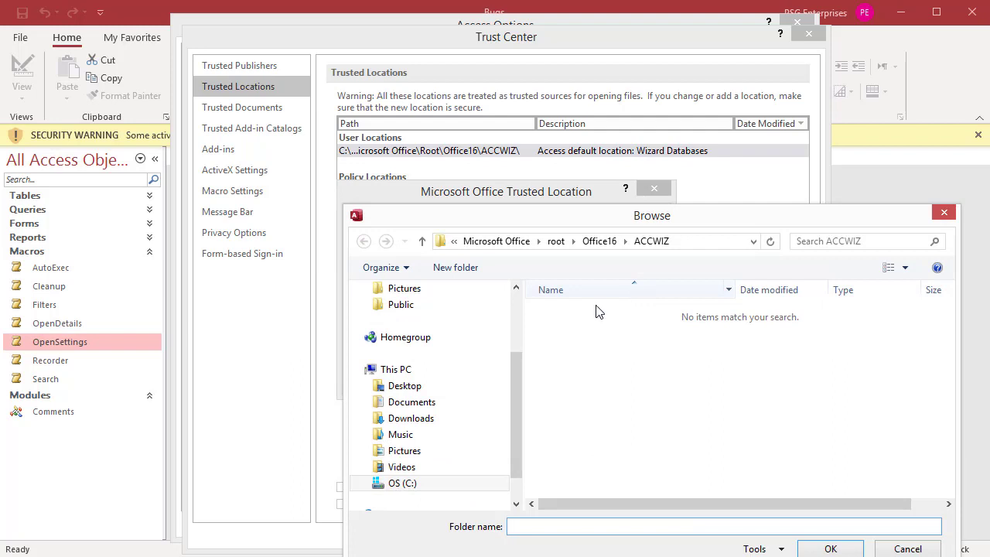
left_click(421, 402)
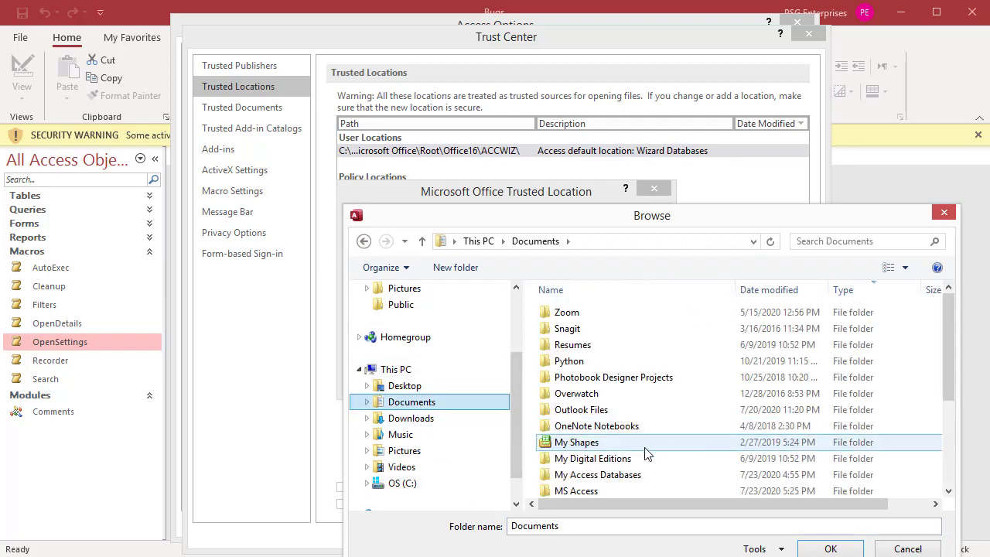
left_click(626, 479)
double_click(626, 480)
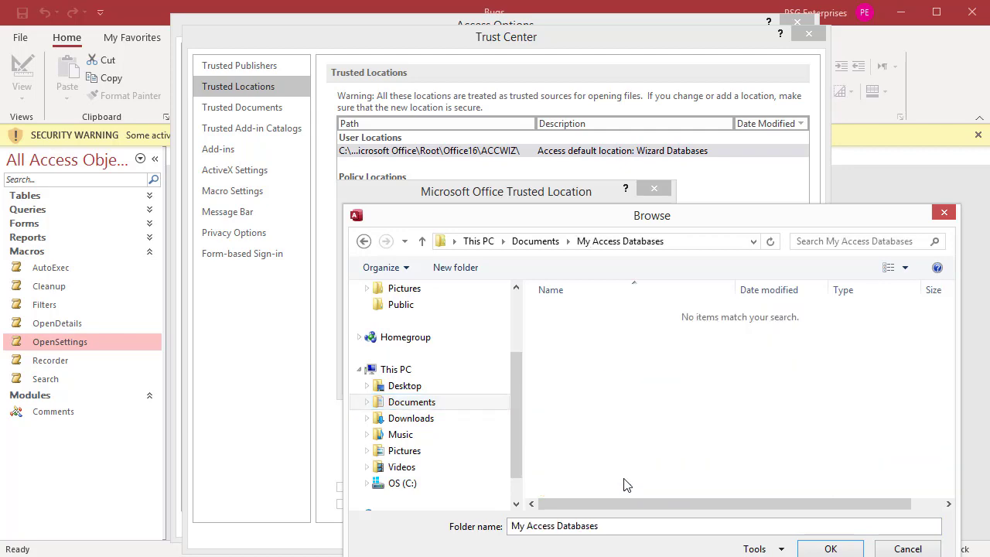
left_click(831, 549)
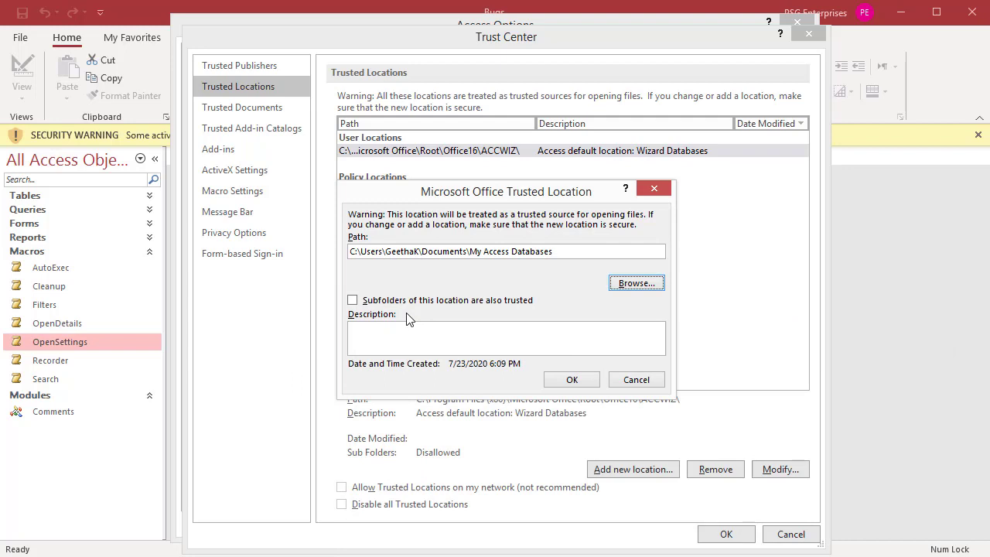
- Trust its subfolders, describe it as 'My Access Databases', and confirm all the dialogs
left_click(352, 301)
left_click(379, 332)
type("My Acc")
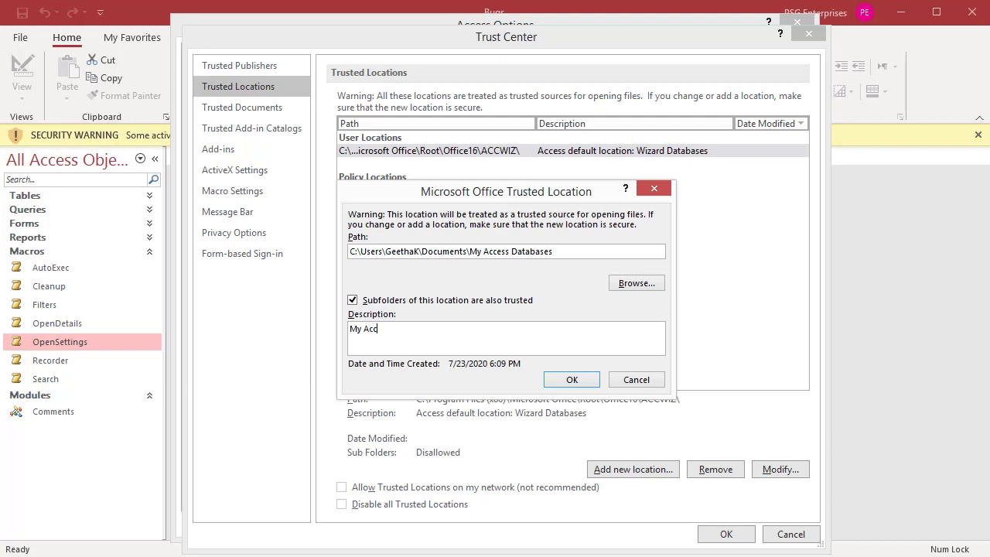
type("ess Databases")
left_click(575, 382)
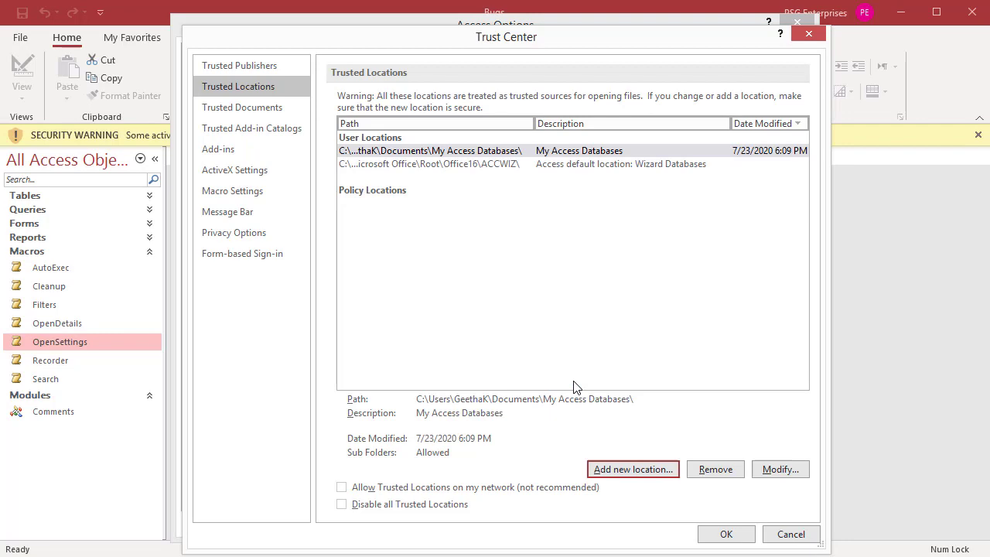
left_click(719, 533)
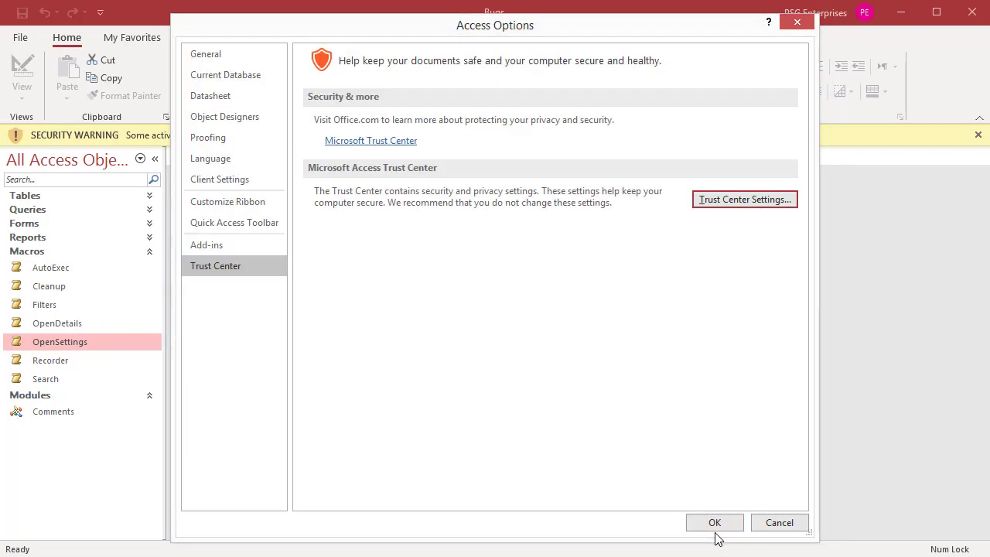
left_click(714, 524)
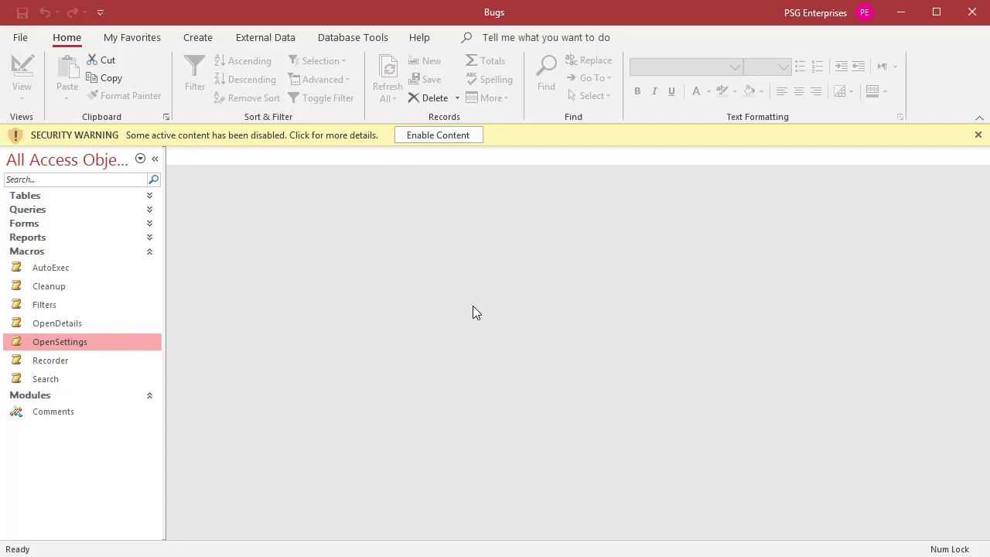
- Check Project B Tracking's stored path under File > Info, then switch to that folder's window
left_click(23, 38)
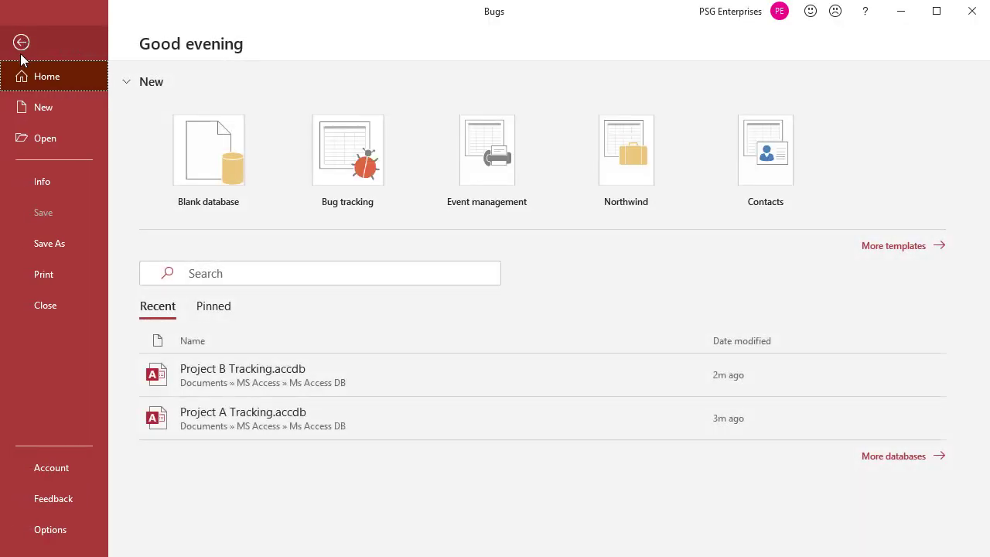
left_click(47, 185)
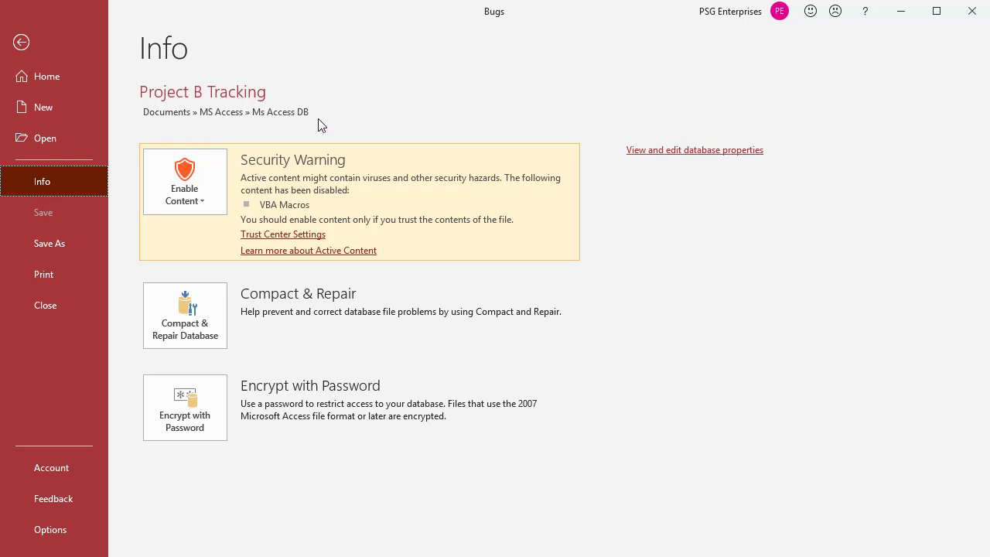
left_click(972, 12)
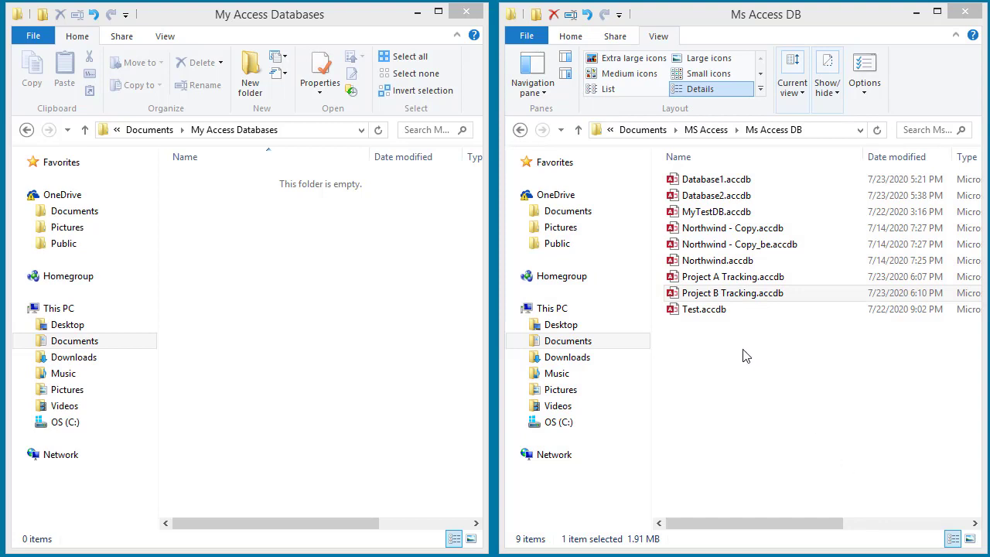
- Move Project B Tracking.accdb into the My Access Databases folder and open it from there
left_click(723, 296)
left_click_drag(725, 300, 242, 344)
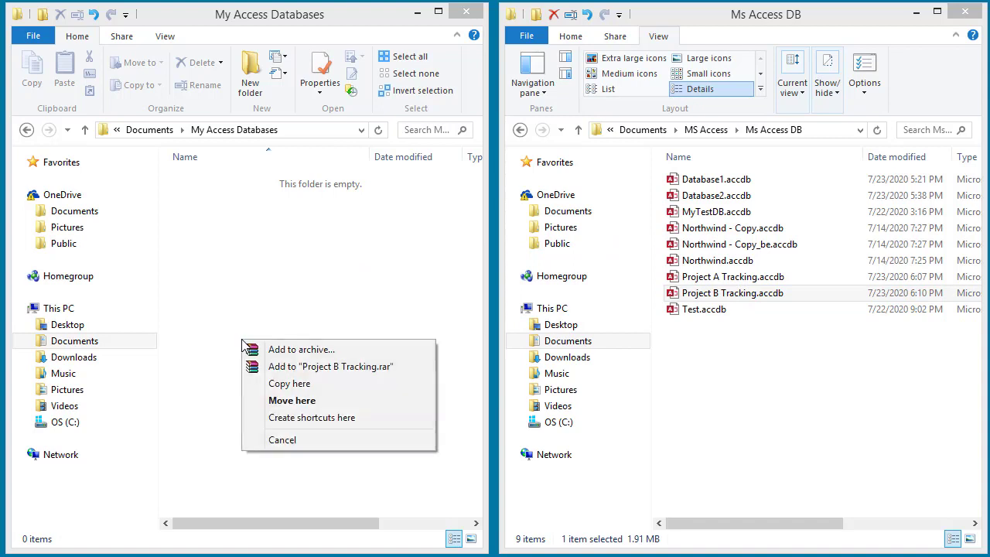
left_click(283, 401)
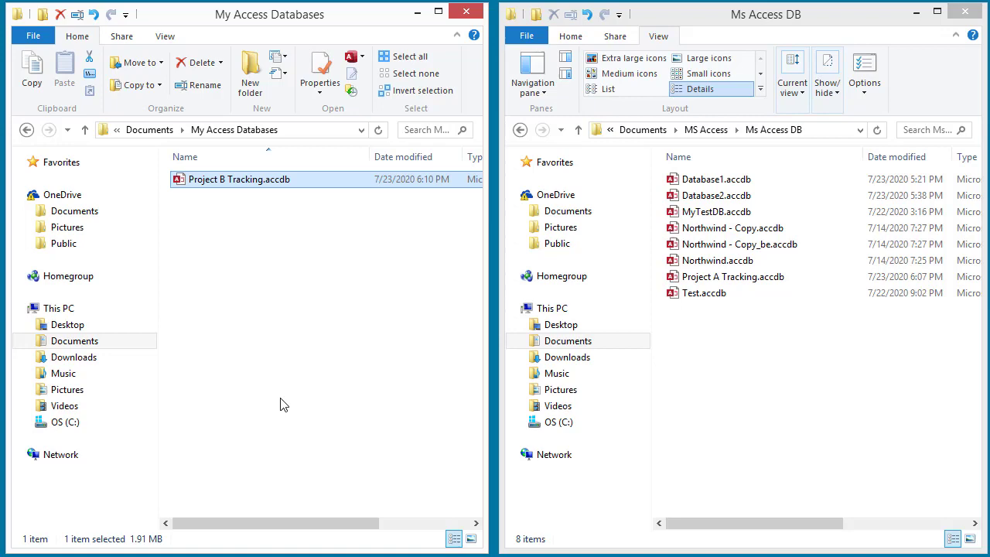
left_click(922, 14)
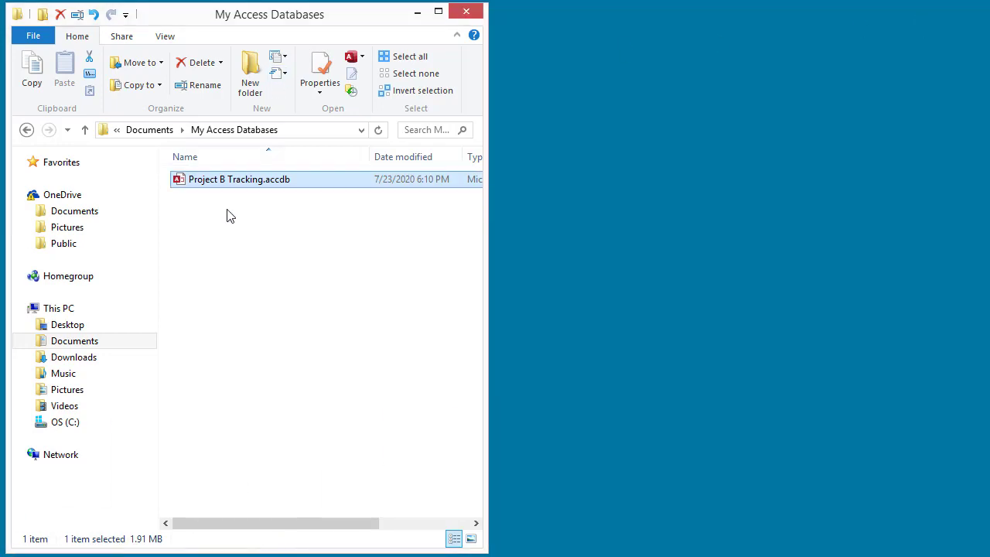
double_click(236, 185)
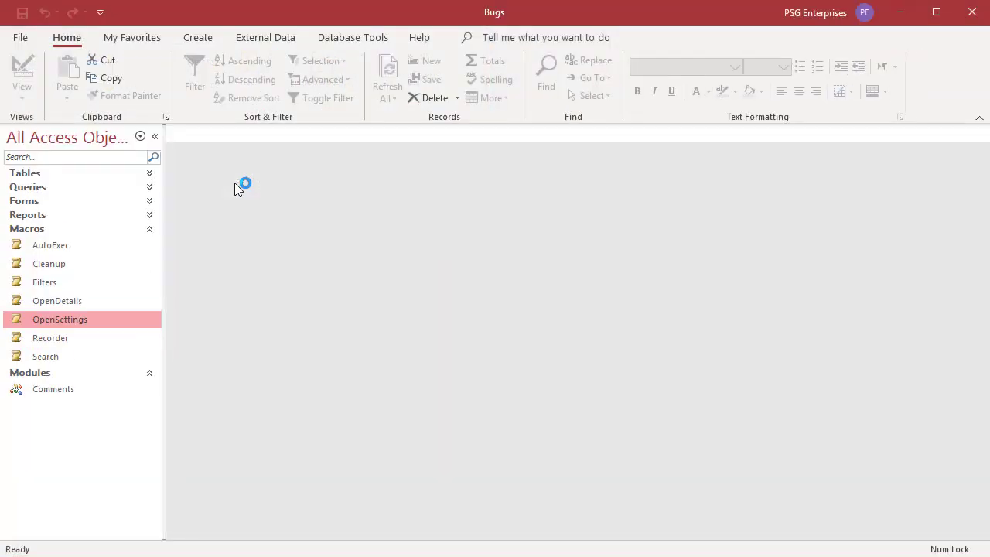